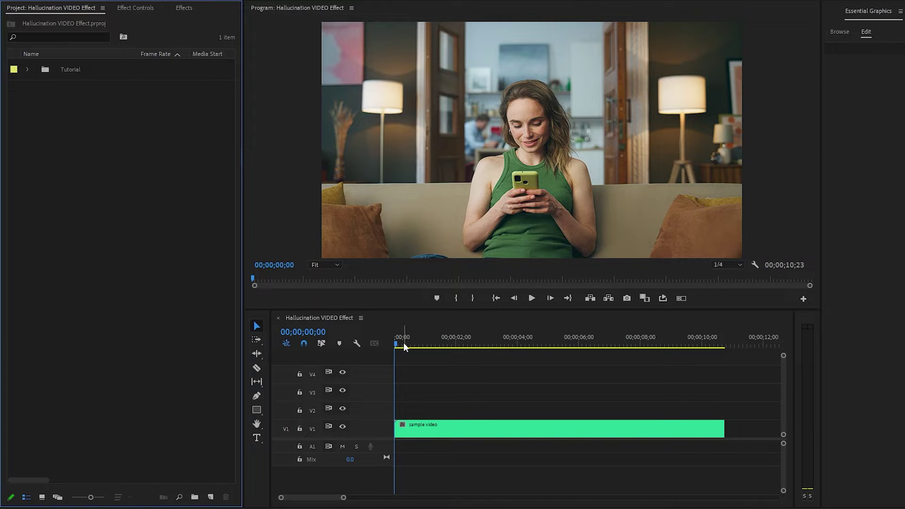
- Scrub the sample video to 00;00;02;18, deselect the clip and focus the Project bin
left_click_drag(395, 341, 477, 354)
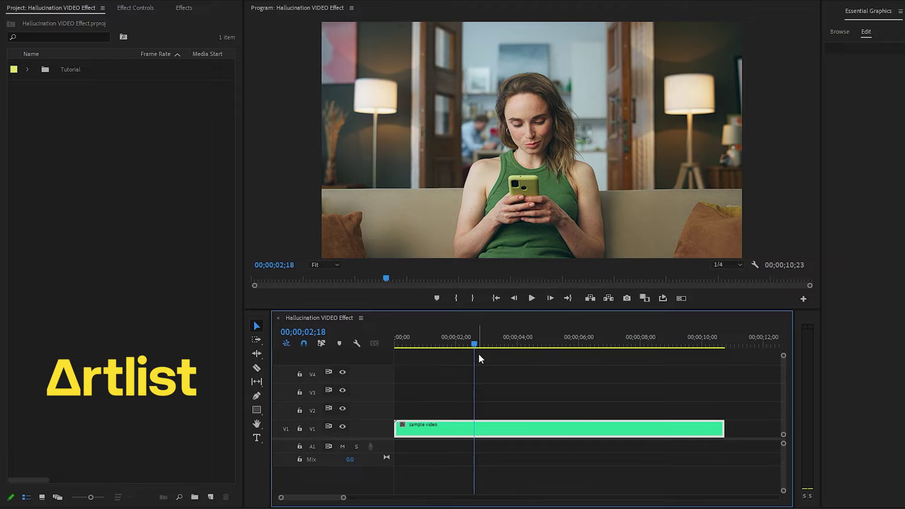
left_click(546, 370)
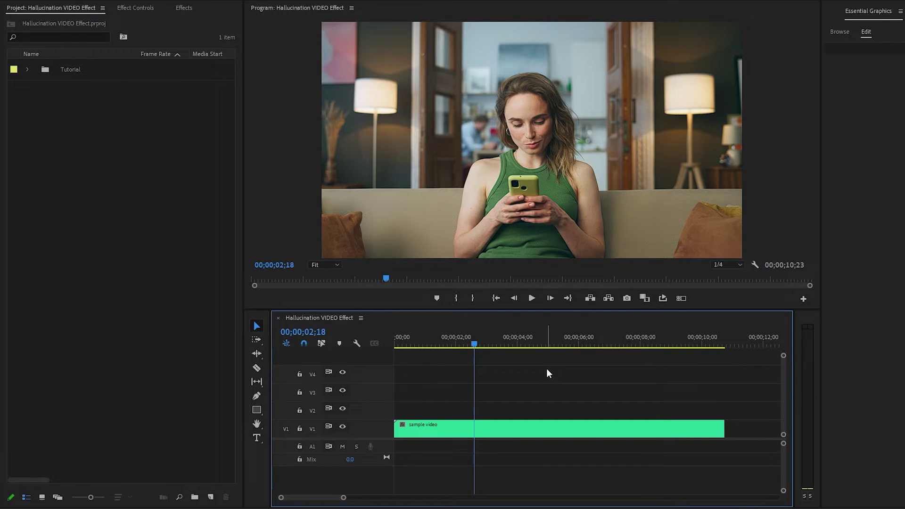
left_click(79, 152)
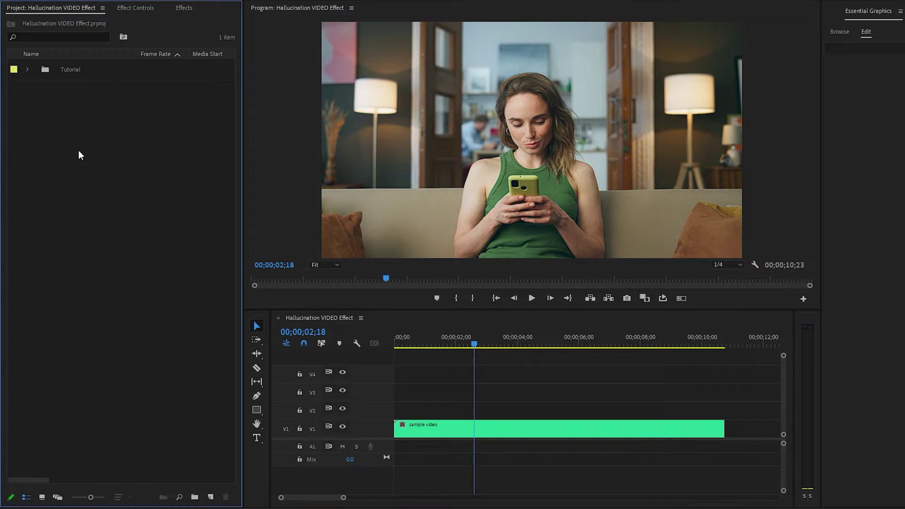
- Create a 1920×1080 adjustment layer, drop it on V2 and stretch it to the video's end
right_click(78, 152)
mouse_move(118, 197)
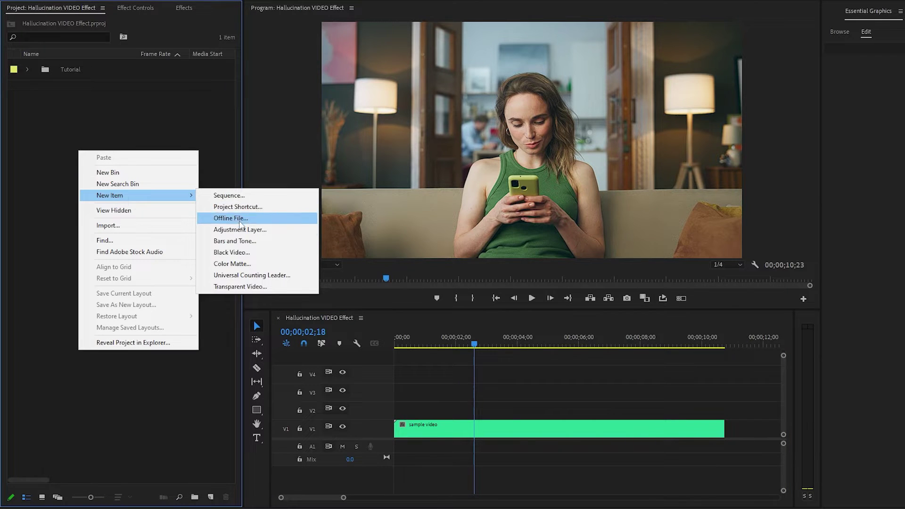
left_click(281, 235)
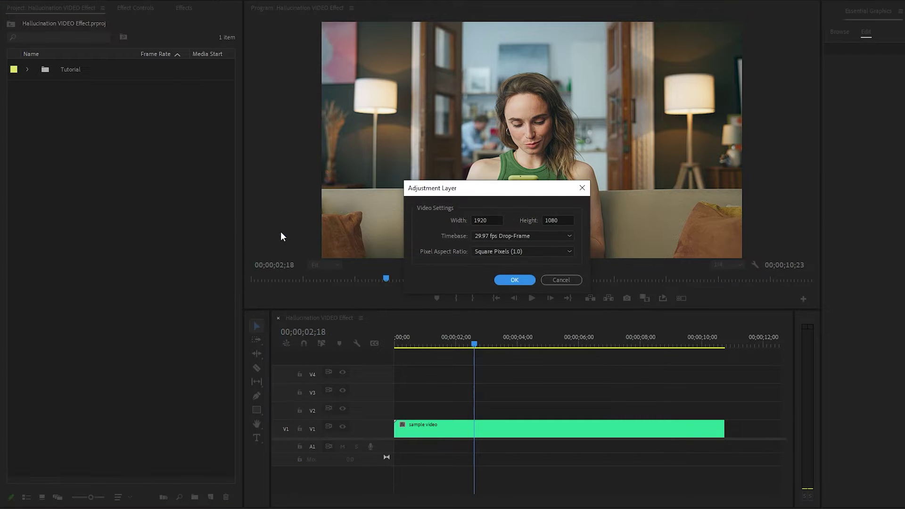
left_click(514, 280)
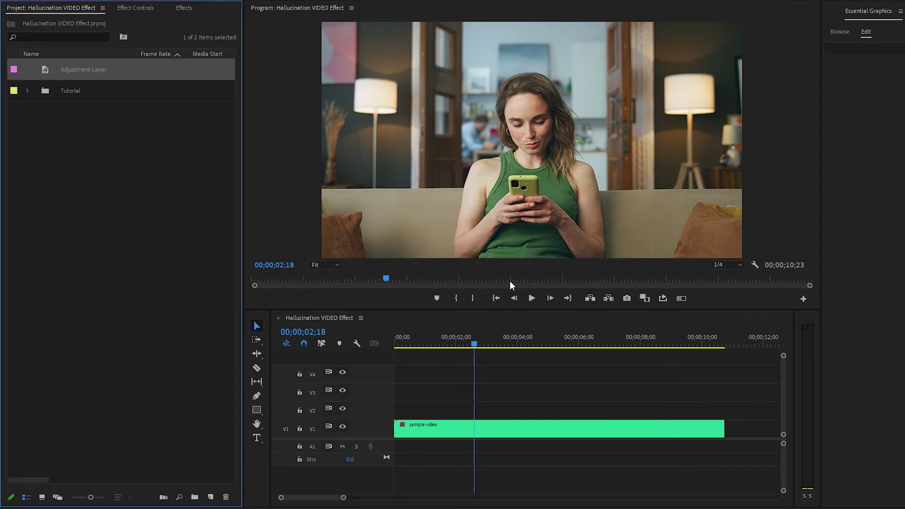
left_click_drag(63, 69, 385, 409)
left_click_drag(546, 410, 724, 412)
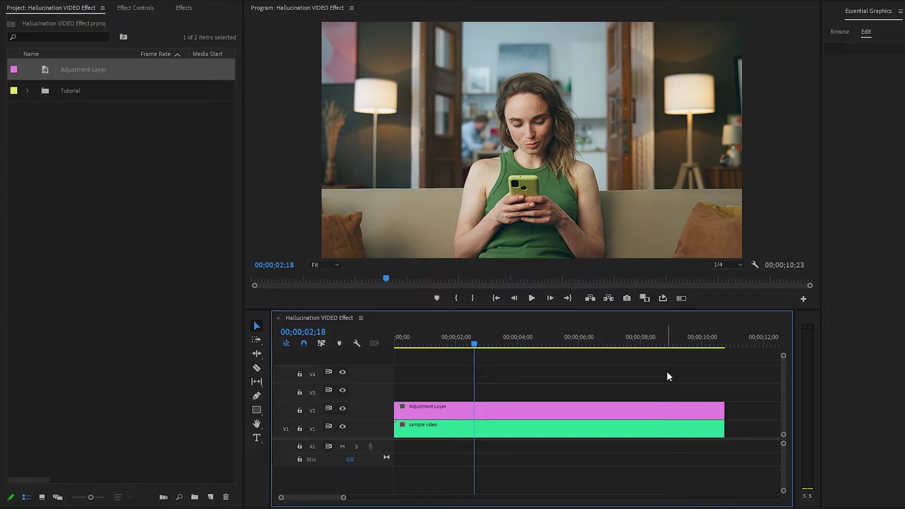
- Search the Effects panel for 'Lens' and apply Lens Distortion to the adjustment layer
left_click(185, 8)
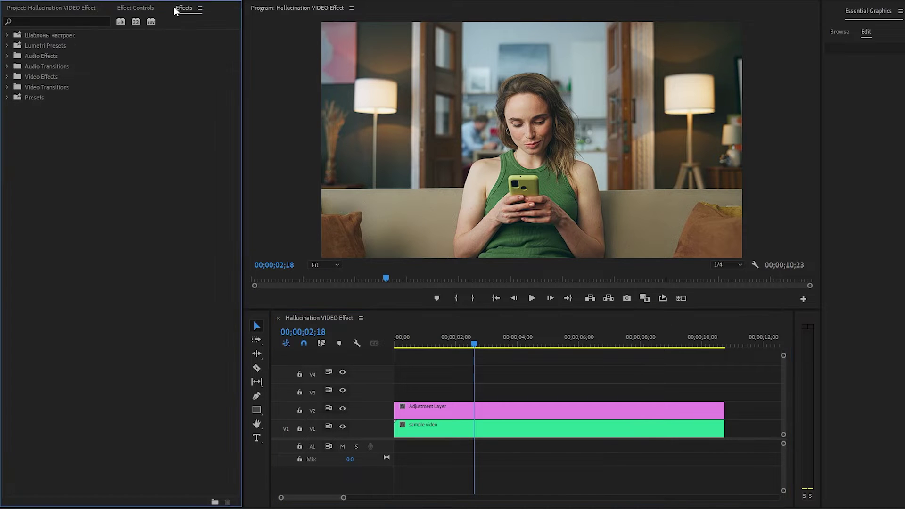
type("Lens")
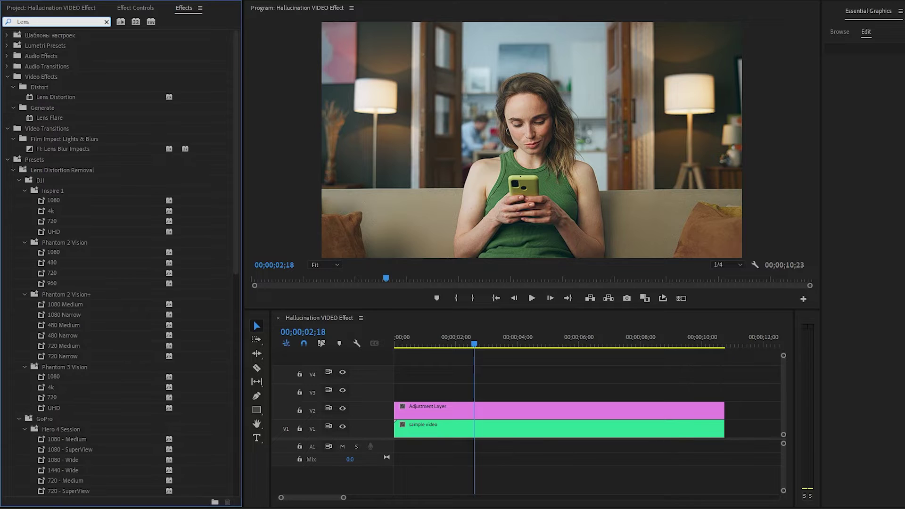
left_click_drag(52, 95, 434, 407)
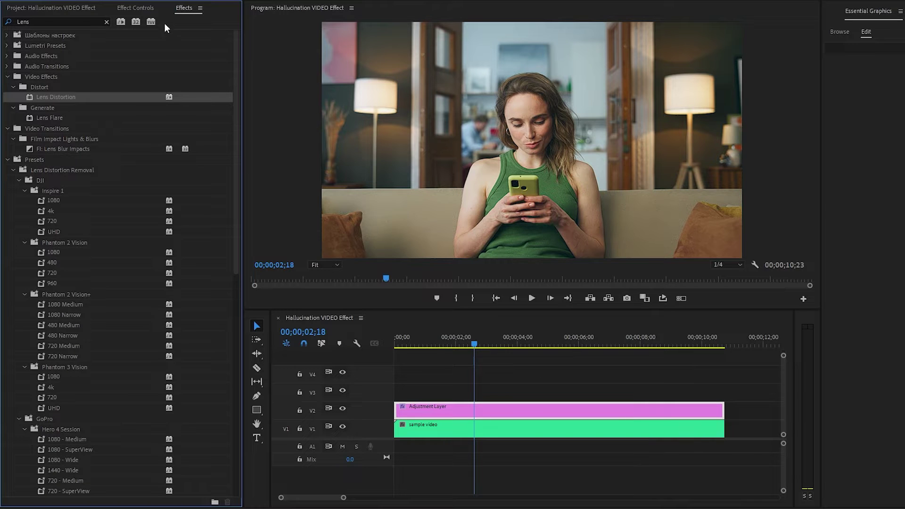
- Show the adjustment layer in Effect Controls and set the Program monitor zoom to 25%
left_click(135, 7)
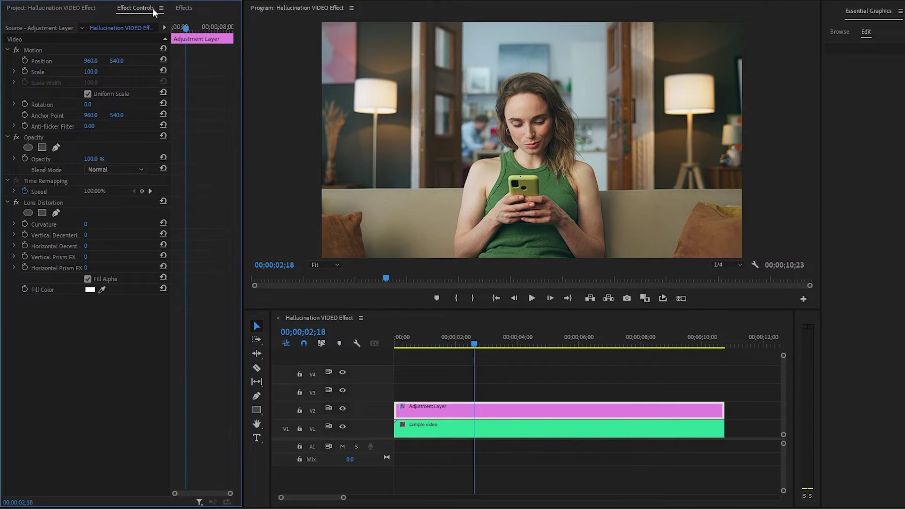
left_click(37, 136)
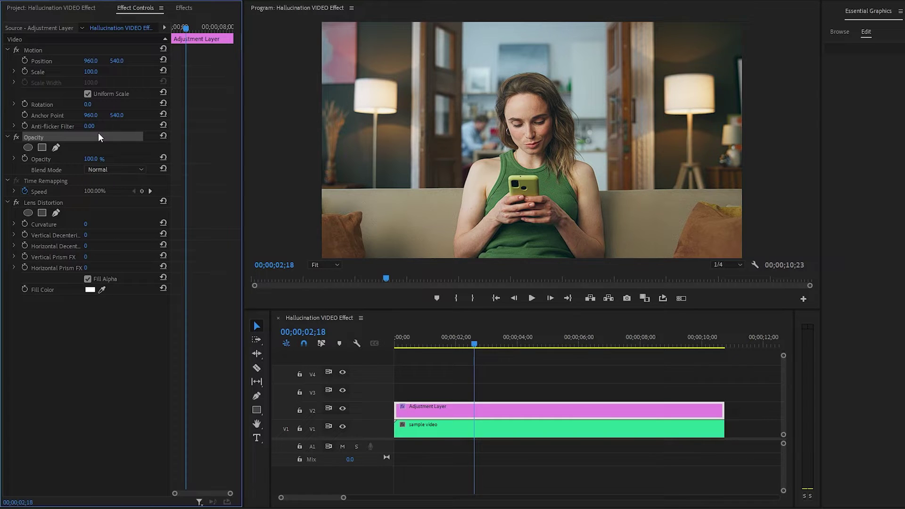
left_click(329, 264)
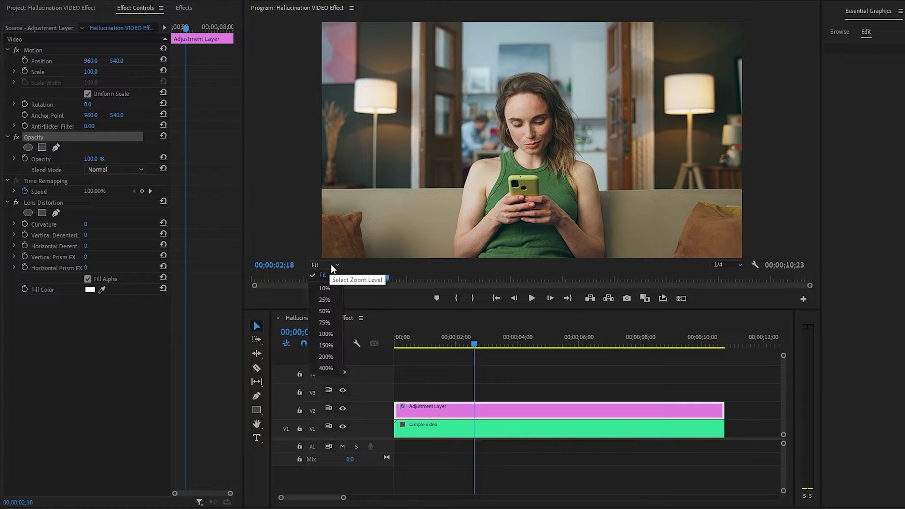
left_click(331, 300)
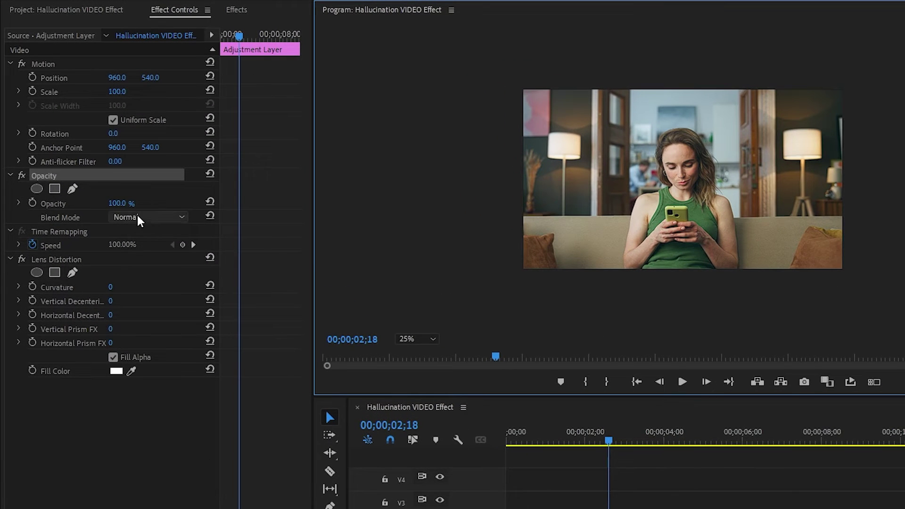
- Add a rectangular Opacity mask and enlarge it around the woman in a maximized Program monitor
left_click(55, 192)
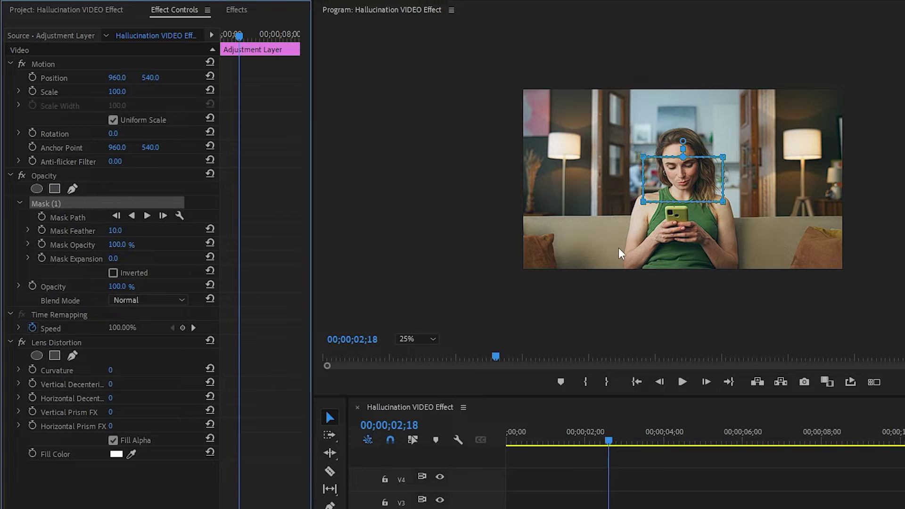
key("grave")
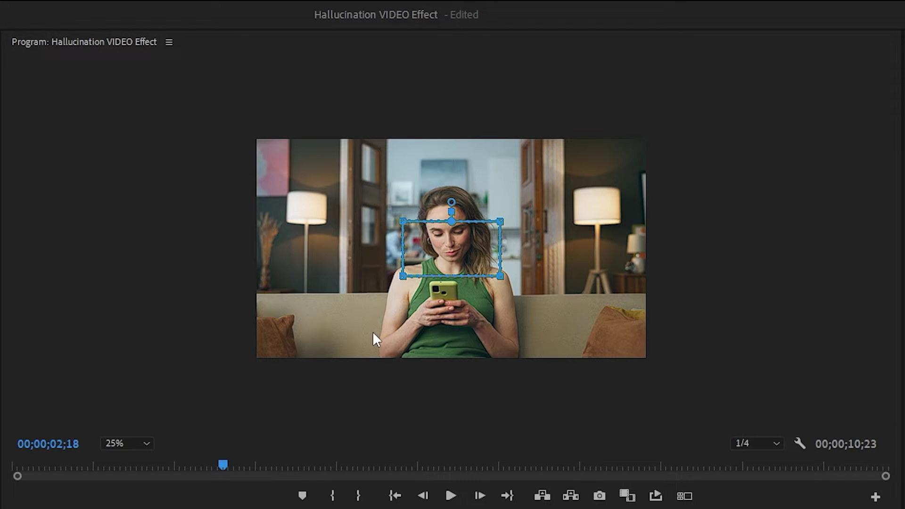
left_click(415, 227)
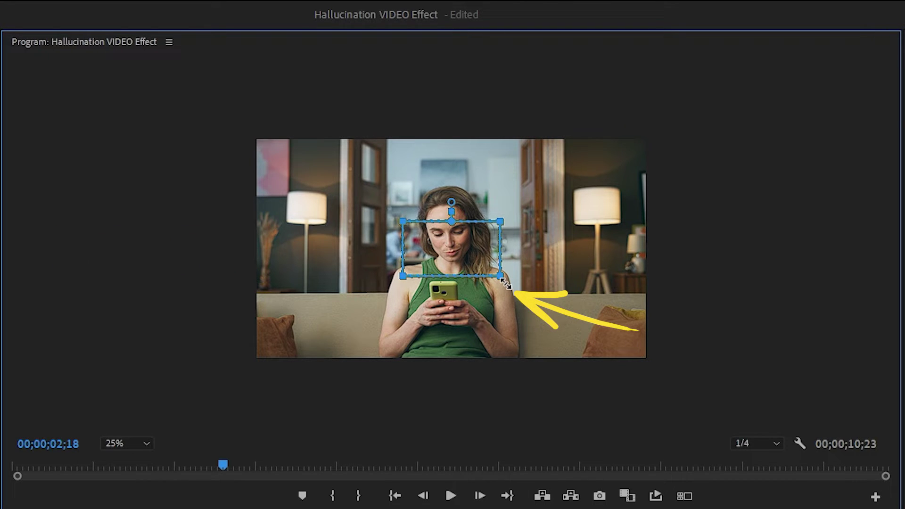
left_click_drag(504, 282, 580, 355)
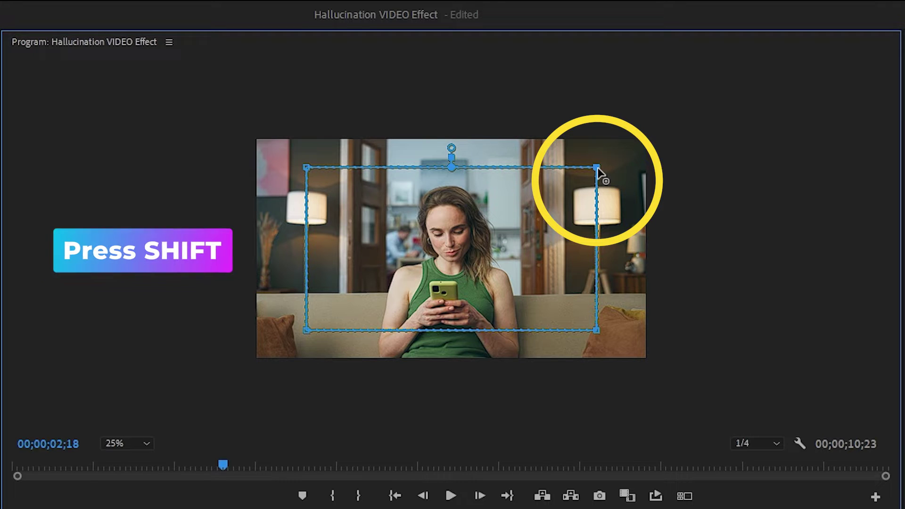
- Drag the mask's four corners outward past the frame to tilt it into a skewed quadrilateral
left_click_drag(597, 168, 606, 110)
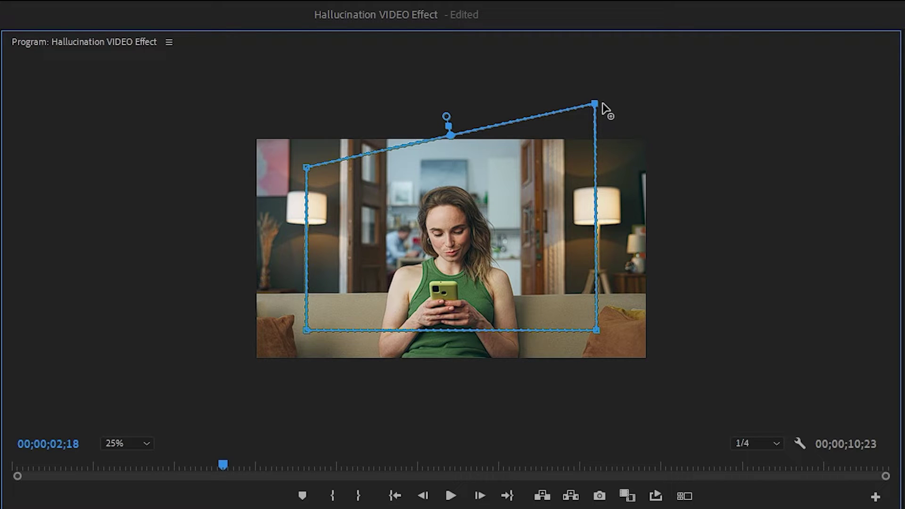
left_click_drag(309, 168, 316, 125)
left_click_drag(597, 332, 589, 386)
left_click_drag(307, 331, 312, 372)
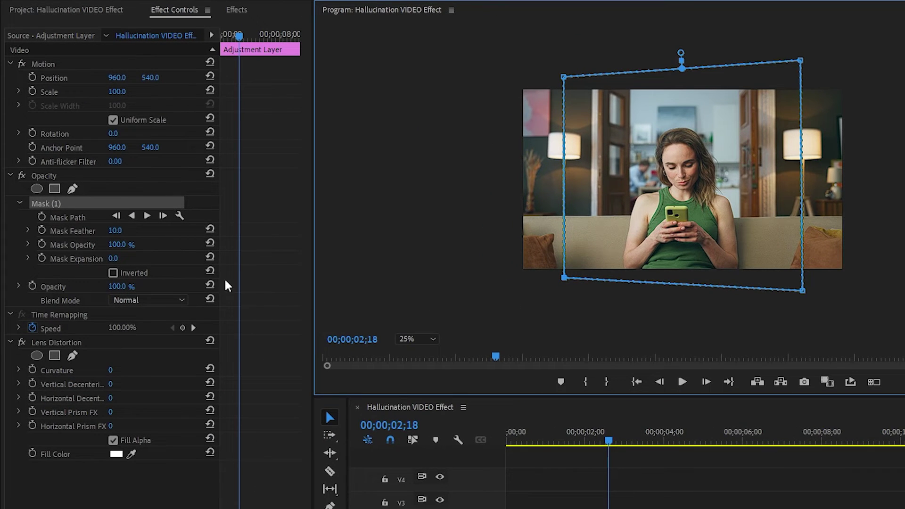
- Set Mask Feather to 100 and Mask Expansion to -243, and invert the mask
left_click(115, 231)
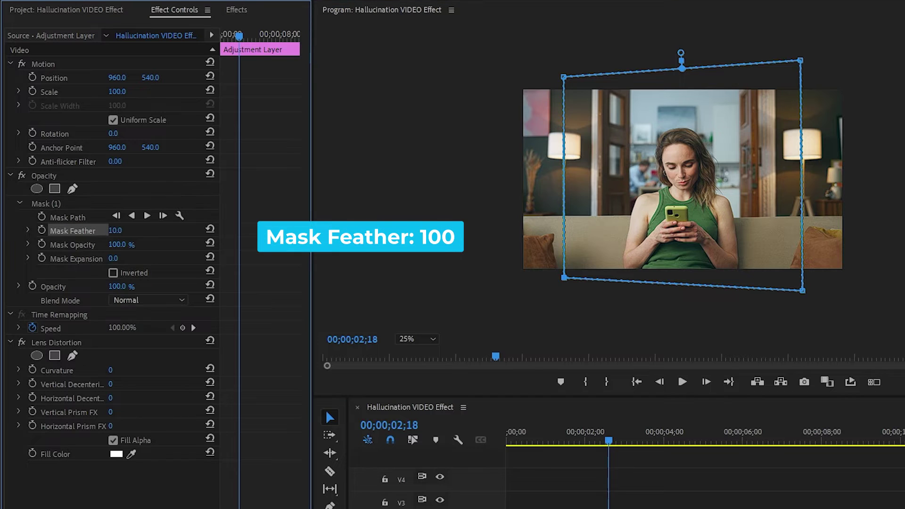
type("100")
key("Return")
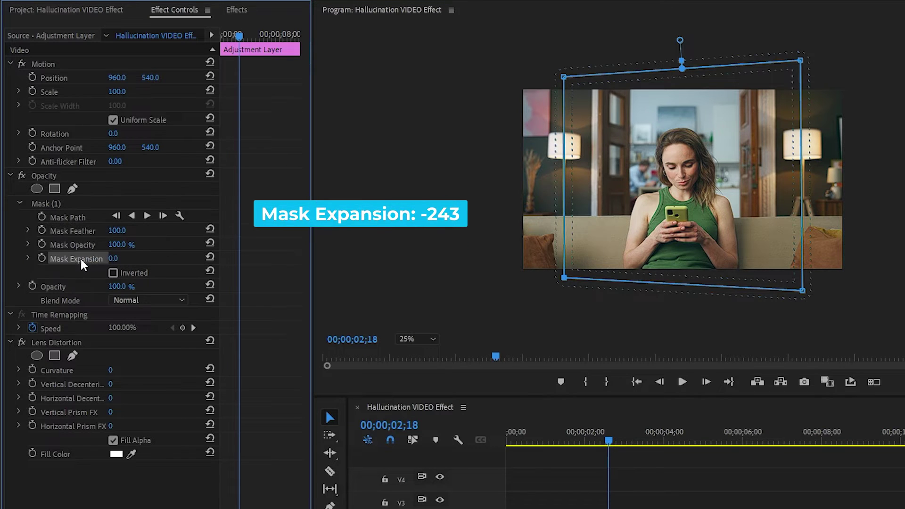
left_click(113, 258)
type("-243")
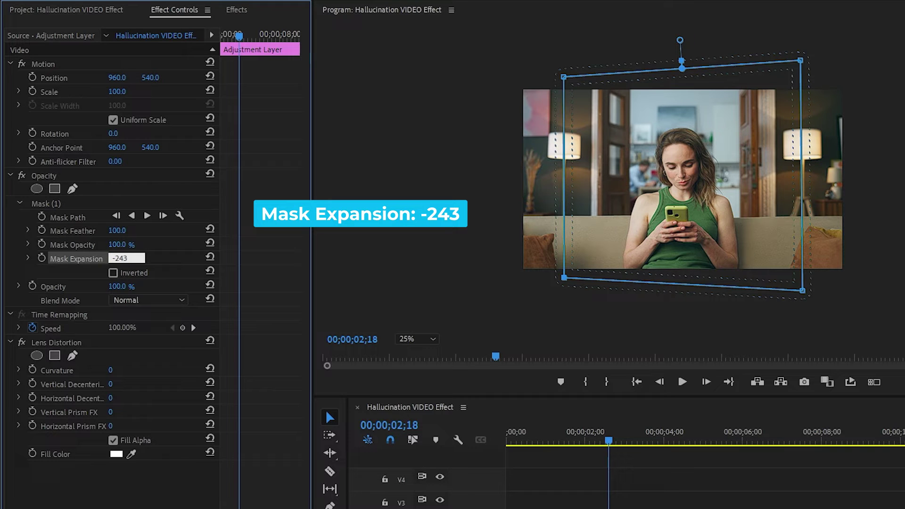
key("Return")
left_click(113, 273)
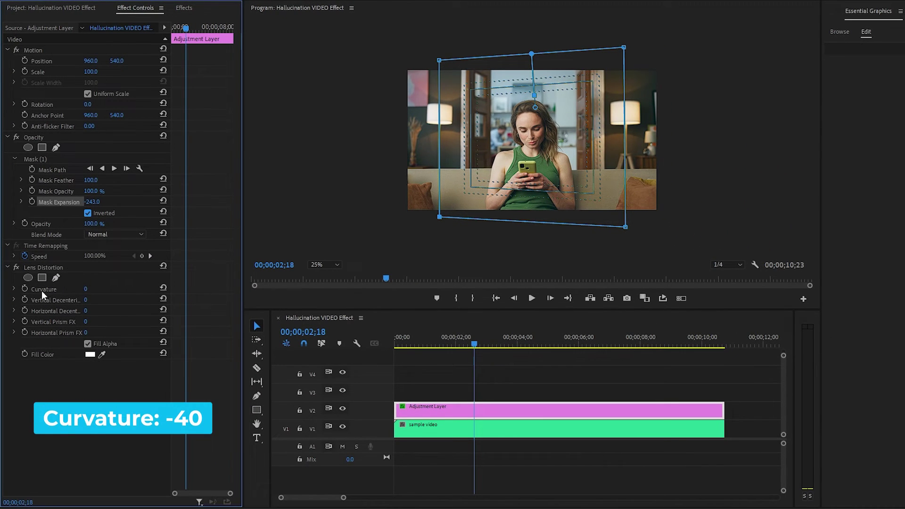
- Set Lens Distortion Curvature to -40 and deselect the mask to see the result
left_click(86, 289)
type("-40")
key("Return")
left_click(120, 385)
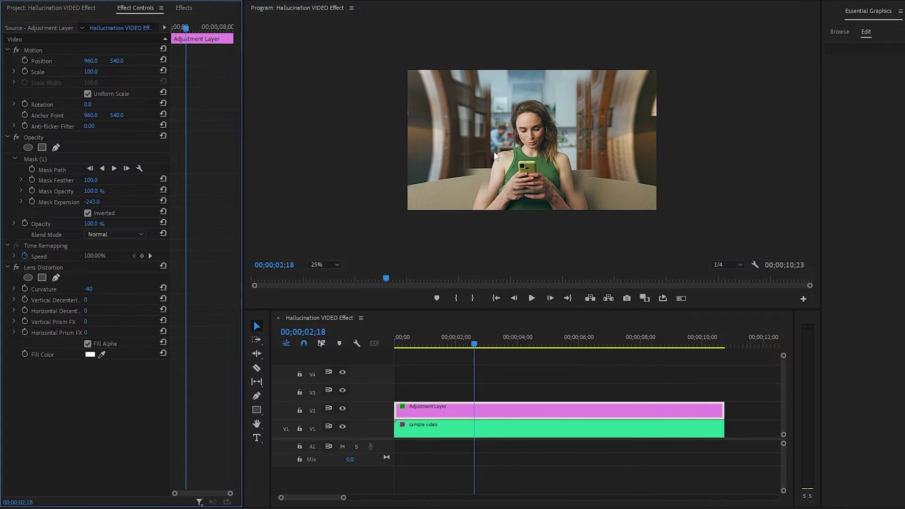
left_click(323, 265)
- Fit the Program monitor preview and scrub to 00;00;02;26 to inspect the curved edges
left_click(324, 273)
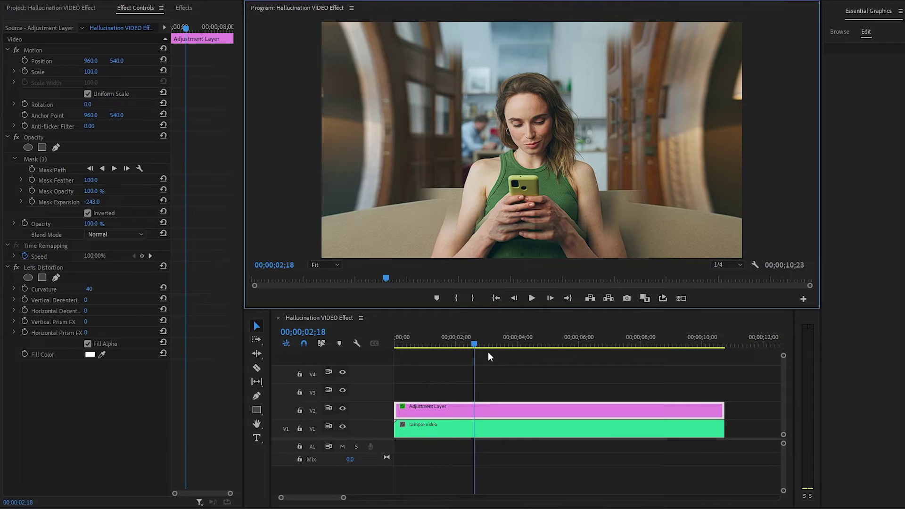
mouse_move(472, 344)
left_mouse_down()
mouse_move(413, 344)
mouse_move(479, 353)
left_mouse_up()
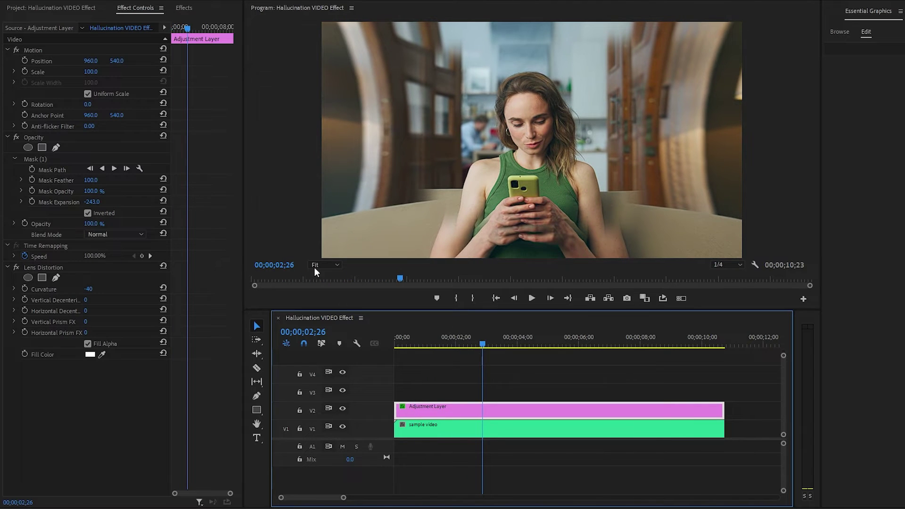
- Drag another adjustment layer from the Project bin onto V3 and extend it to the video's end
left_click(74, 8)
left_click_drag(76, 68, 393, 394)
left_click_drag(545, 394, 712, 395)
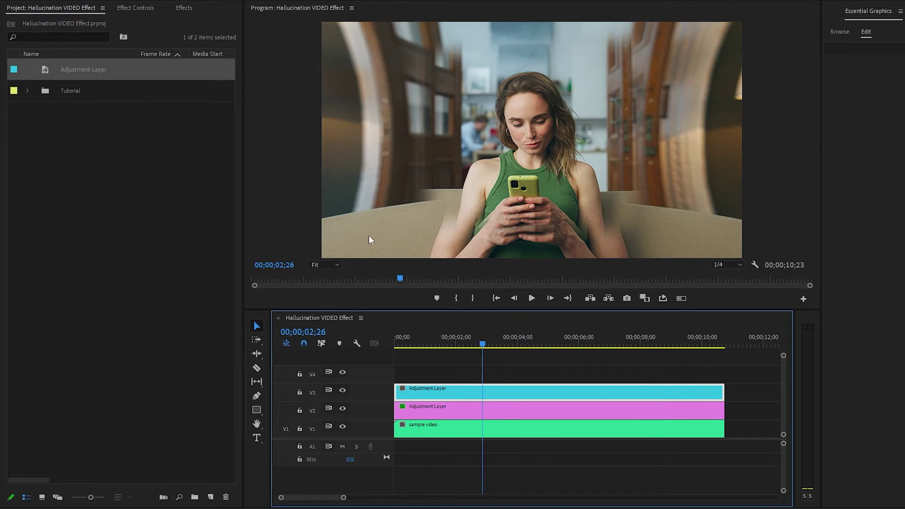
- Apply the Tint and Emboss effects to the V3 adjustment layer
left_click(184, 9)
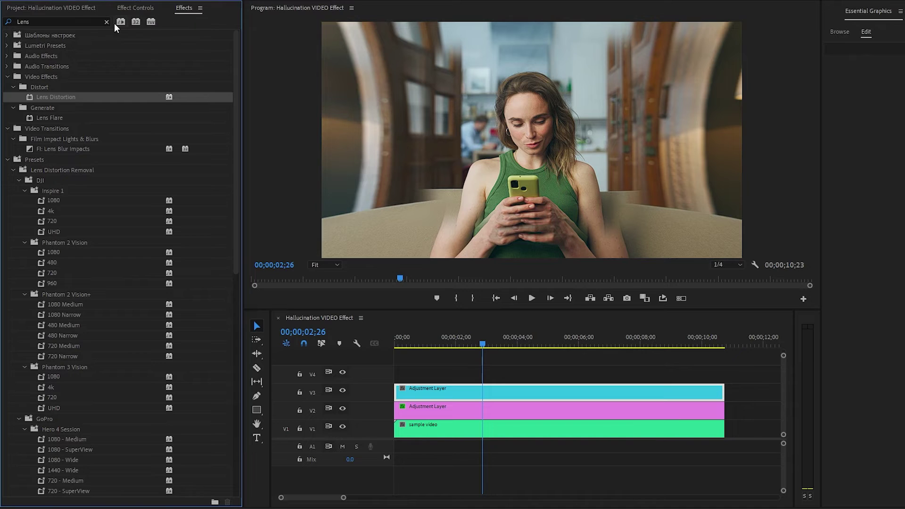
left_click(107, 22)
type("tint")
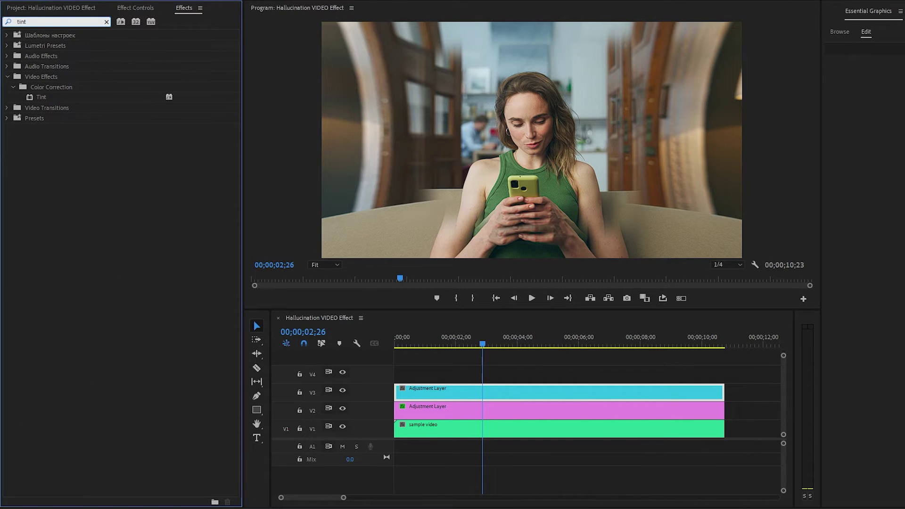
left_click_drag(40, 96, 430, 386)
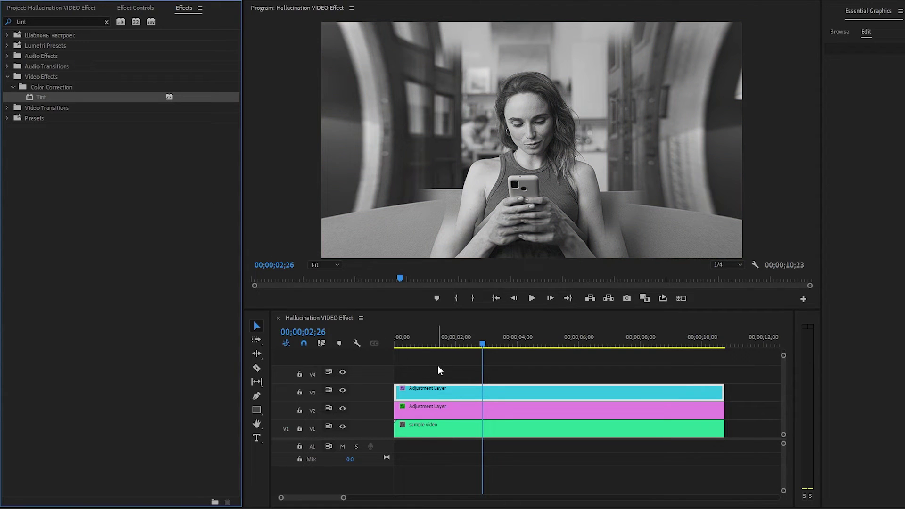
left_click(107, 22)
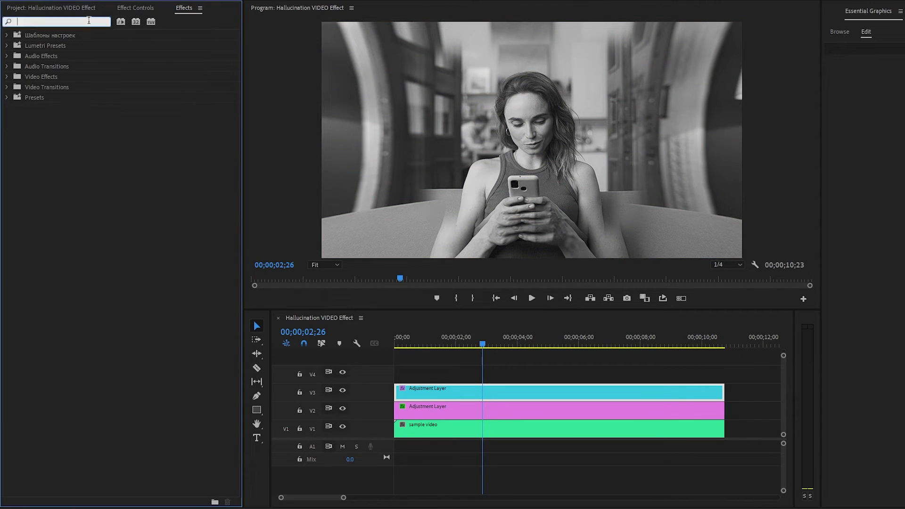
type("emboss")
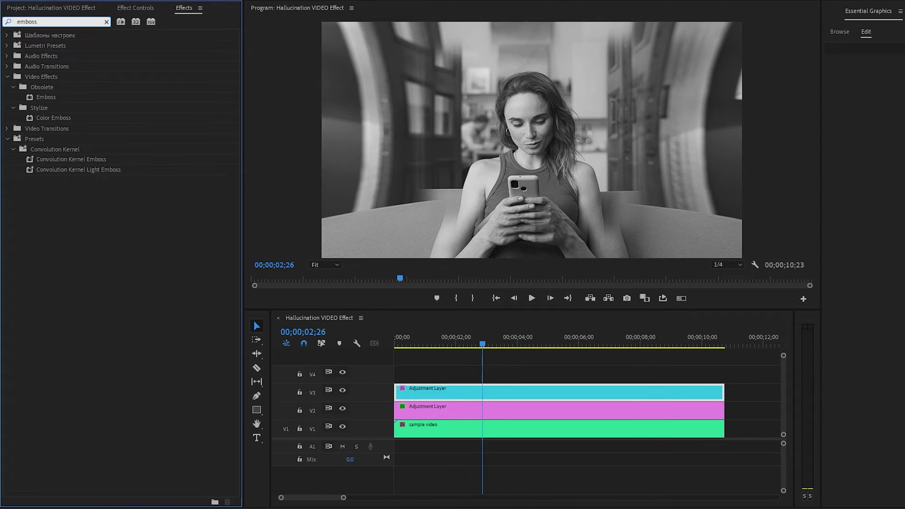
left_click_drag(52, 97, 442, 390)
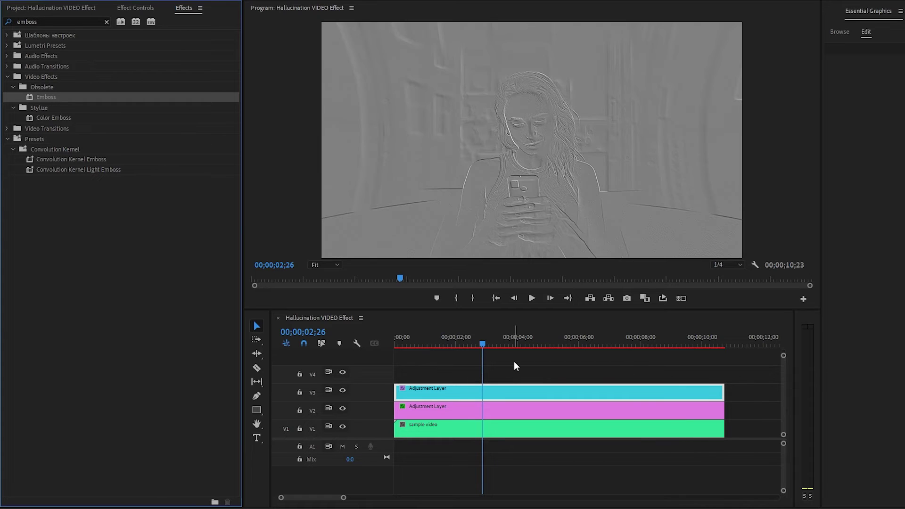
- Set the V3 adjustment layer's Opacity blend mode to Overlay
left_click(136, 8)
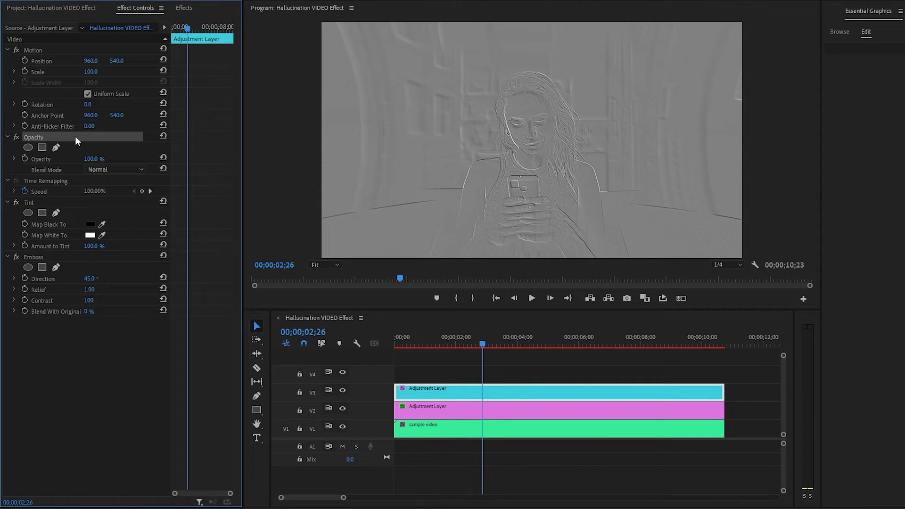
left_click(108, 170)
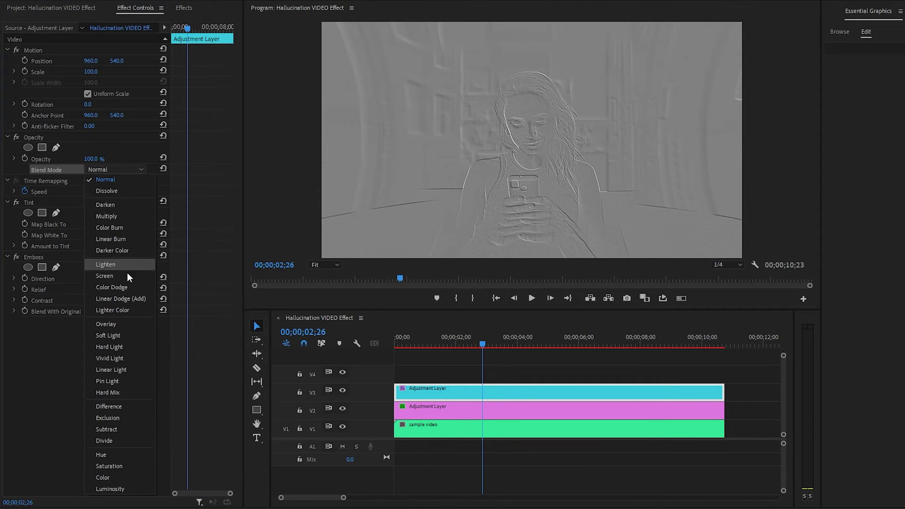
left_click(143, 324)
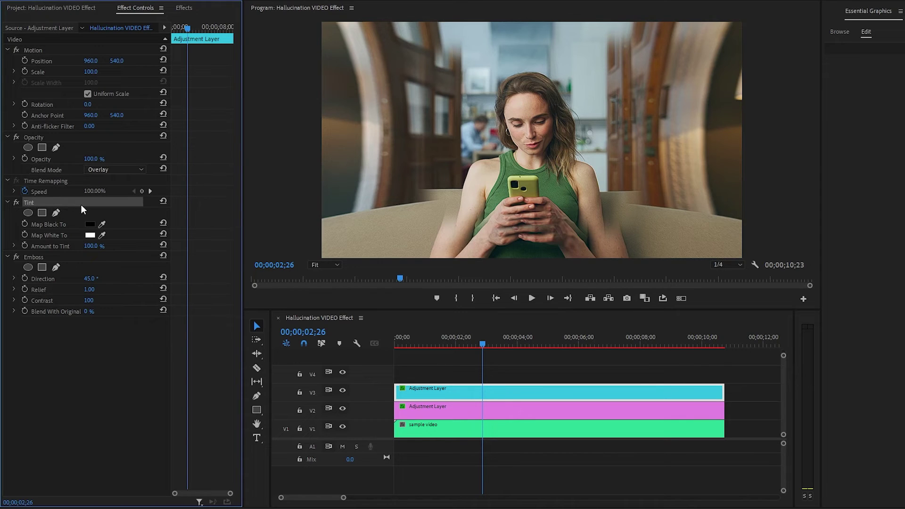
left_click(47, 226)
- Set Tint's Map Black To colour to pure red FF0000
left_click(89, 224)
left_click_drag(472, 306, 510, 317)
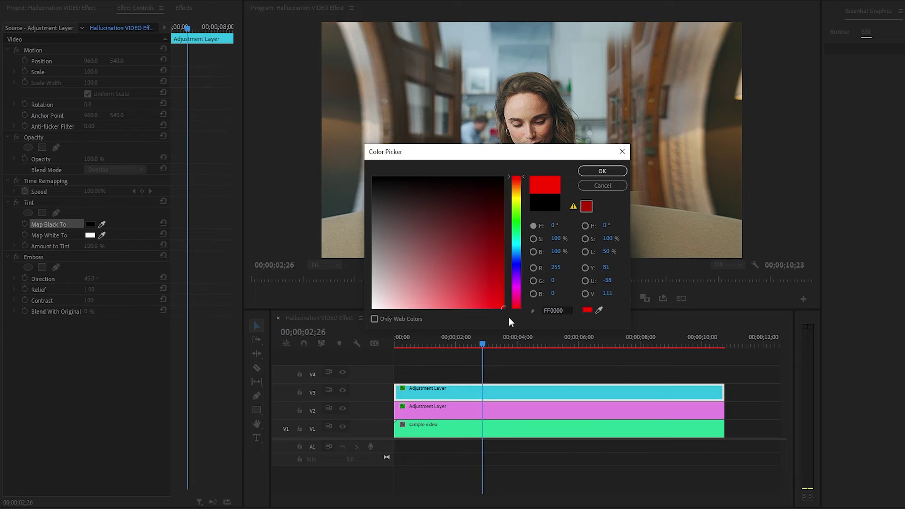
left_click(591, 171)
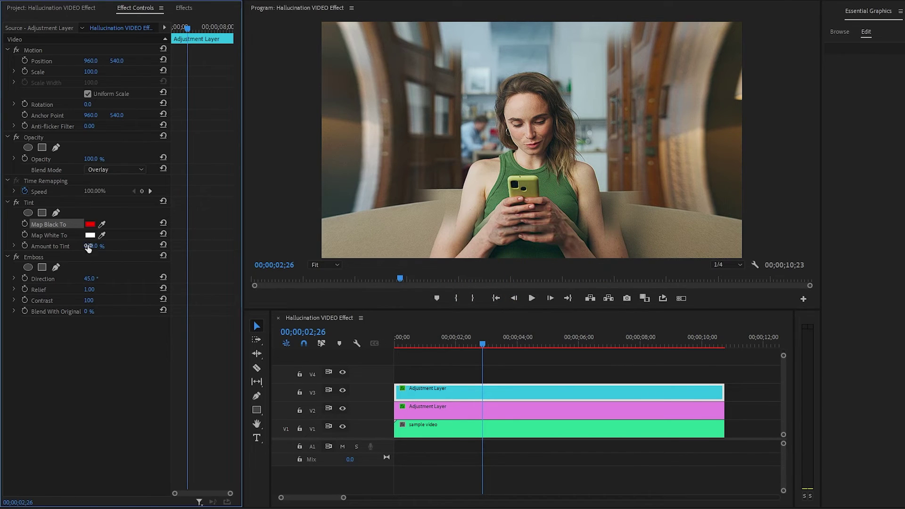
- Set Tint's Map White To colour to blue 3000FF
left_click(62, 237)
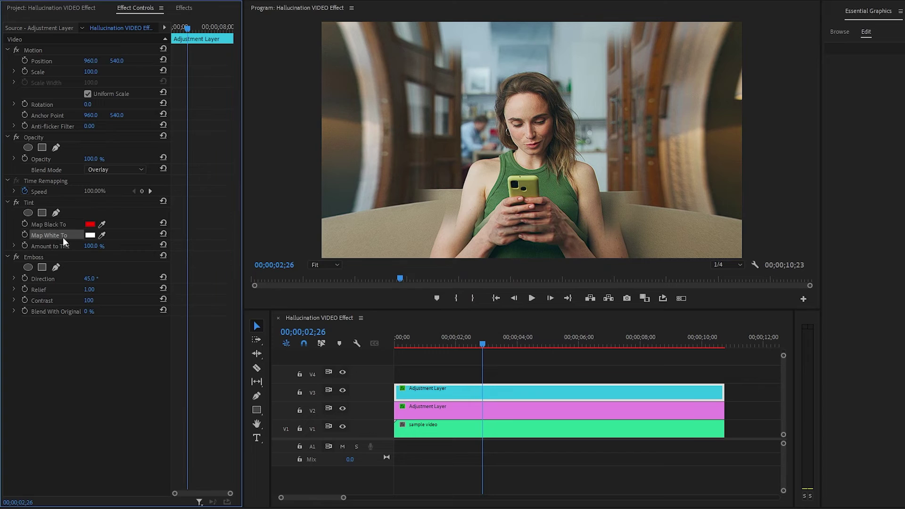
left_click(89, 235)
double_click(569, 311)
type("3000FF")
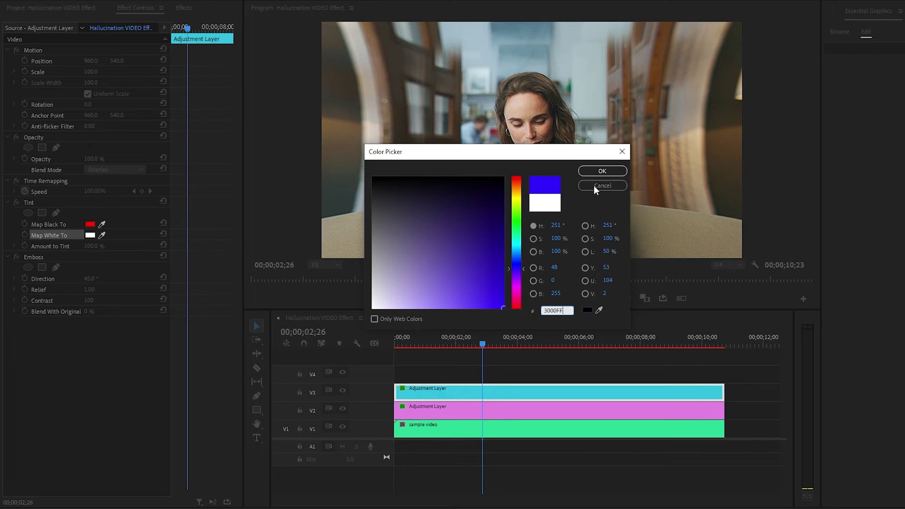
left_click(602, 171)
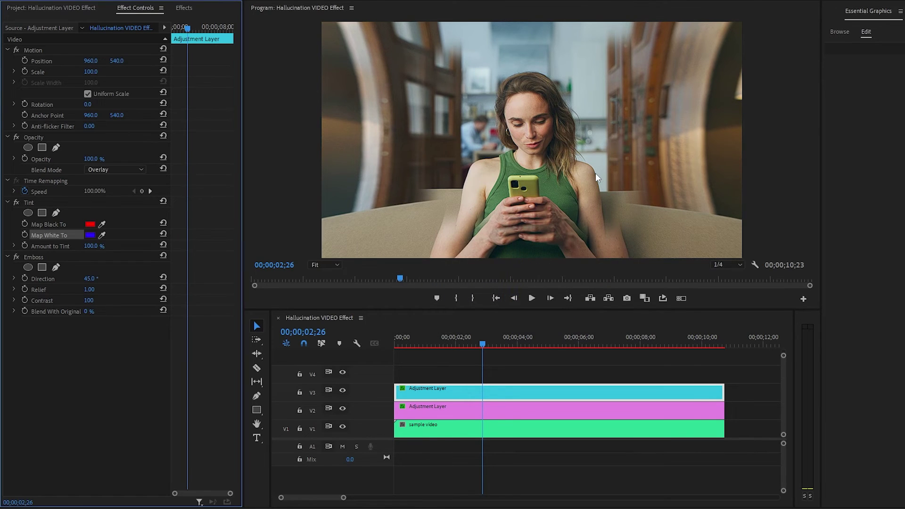
left_click(55, 257)
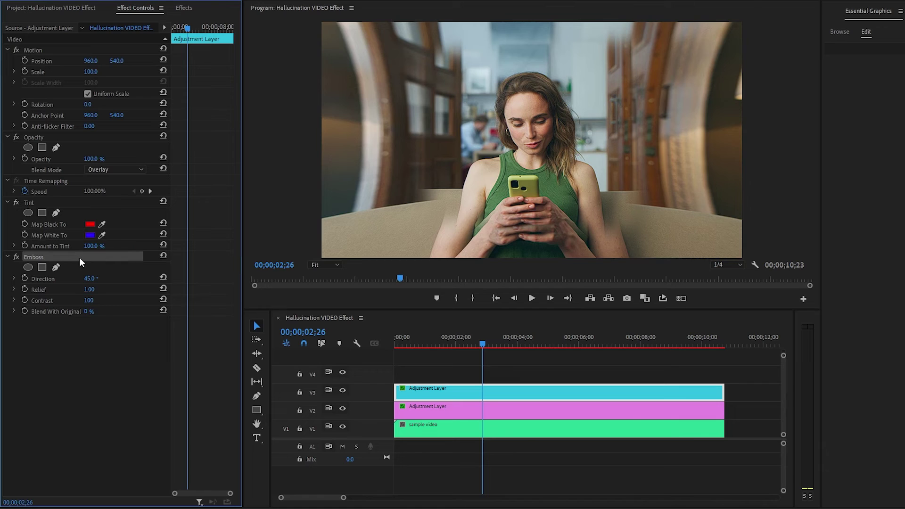
- Set Emboss Direction to 90° and Relief to 15, then select the V2 Lens Distortion layer
left_click(47, 279)
left_click(91, 278)
type("90")
key("Return")
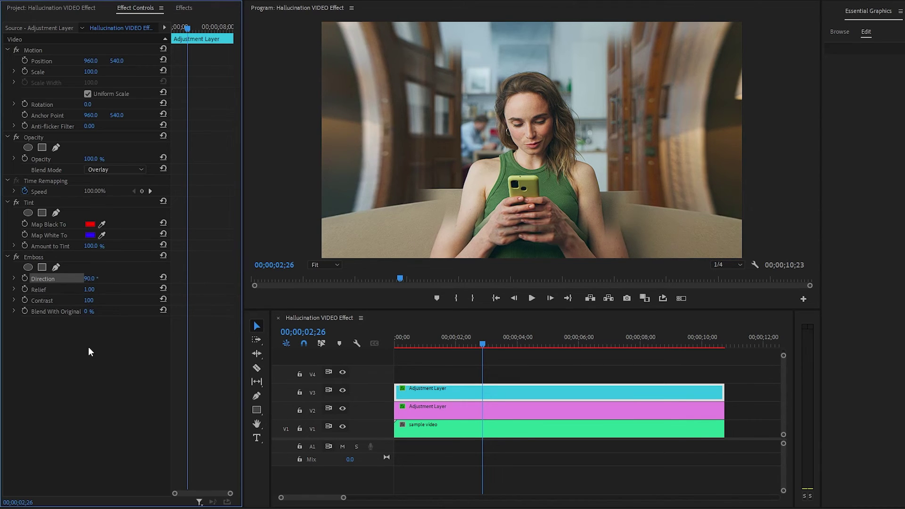
left_click(49, 290)
left_click(89, 290)
type("15")
key("Return")
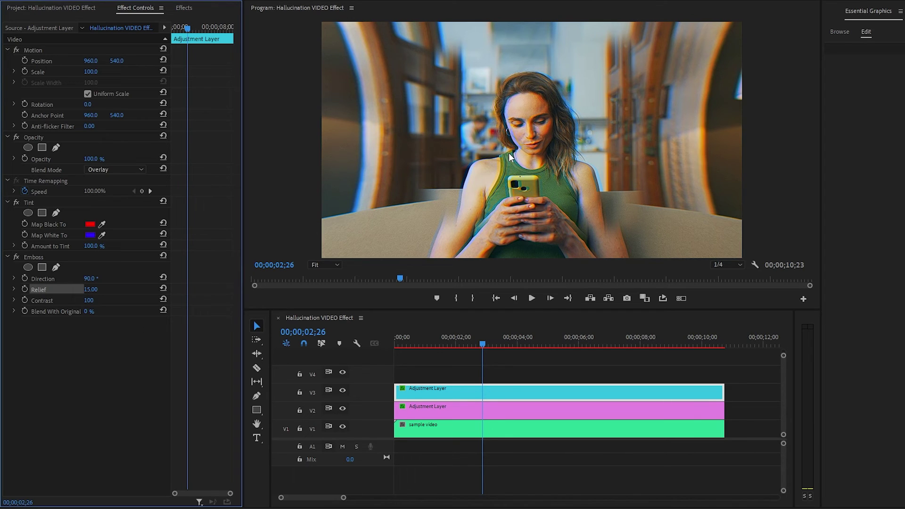
left_click(526, 368)
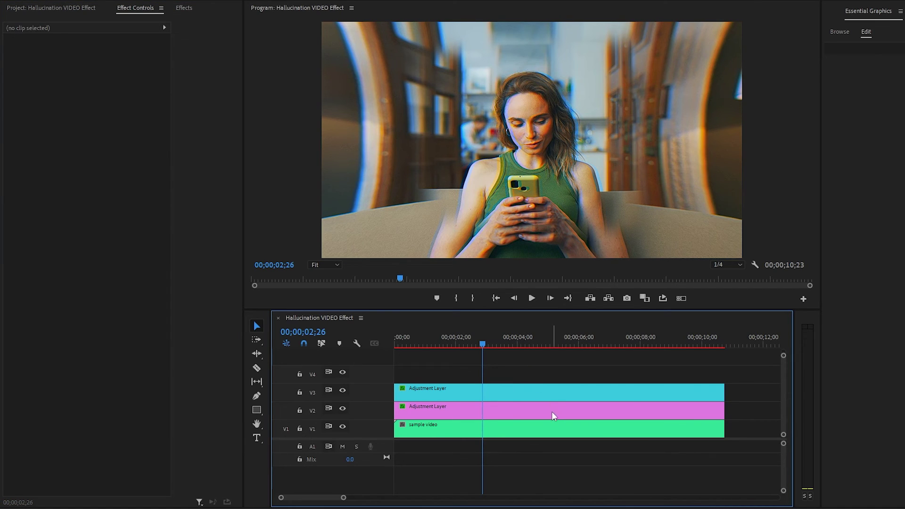
left_click(586, 418)
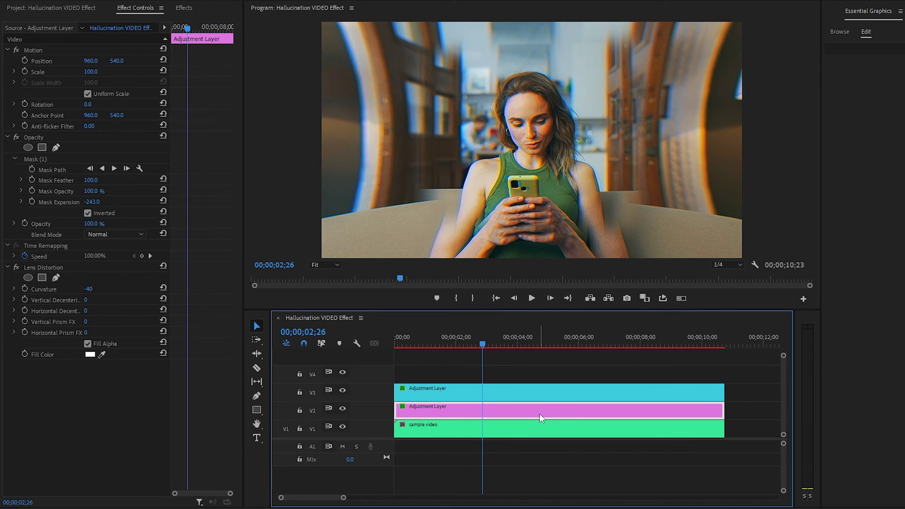
- Alt-drag the V2 Lens Distortion adjustment layer up to V4 and select the new copy
left_click_drag(539, 414, 530, 375)
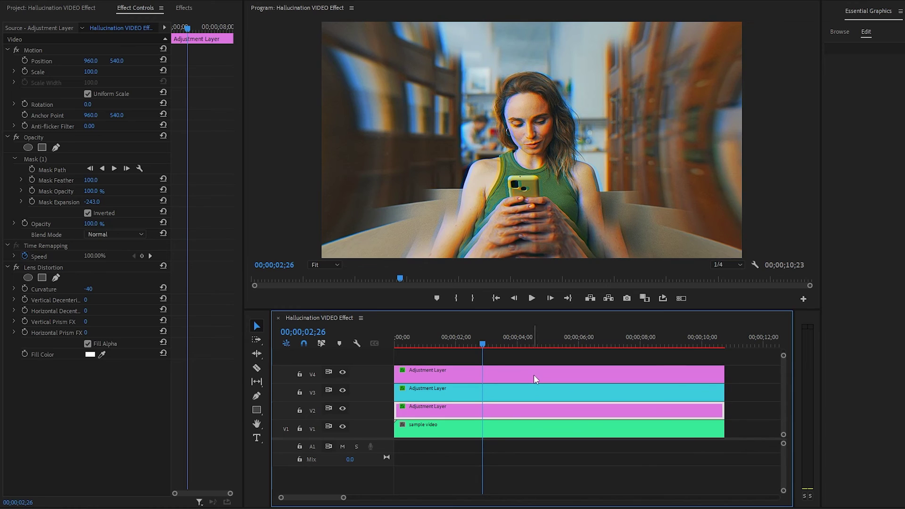
left_click(538, 375)
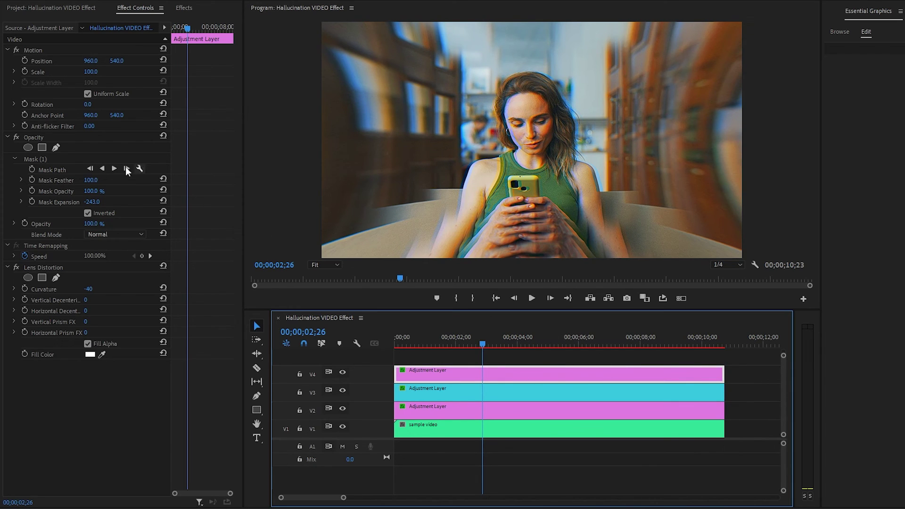
- Set the V4 copy's Opacity Mask (1) feather to 500, then return the playhead to the start
left_click(70, 137)
left_click(35, 159)
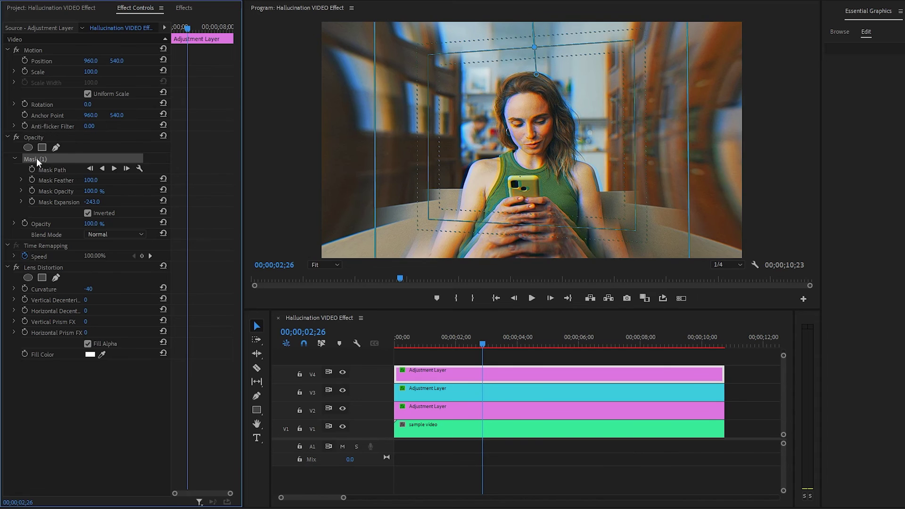
left_click(52, 177)
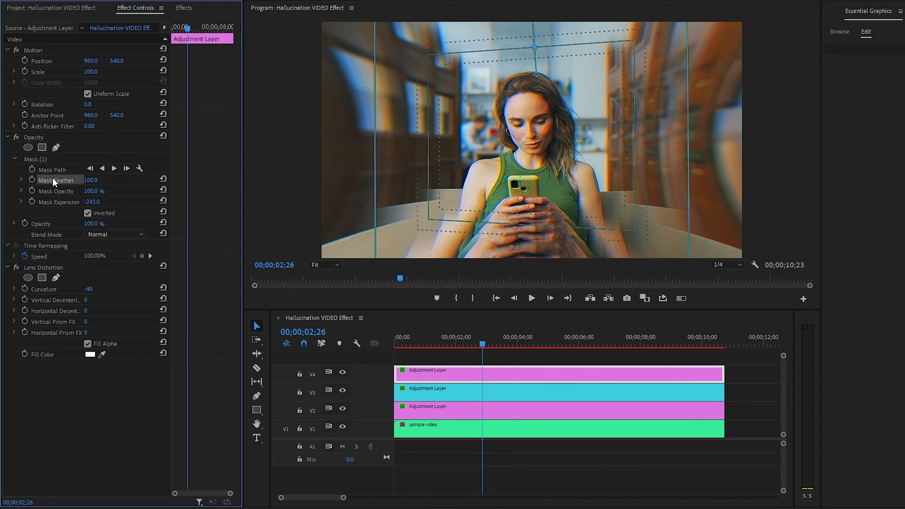
left_click(93, 179)
type("500")
key("Return")
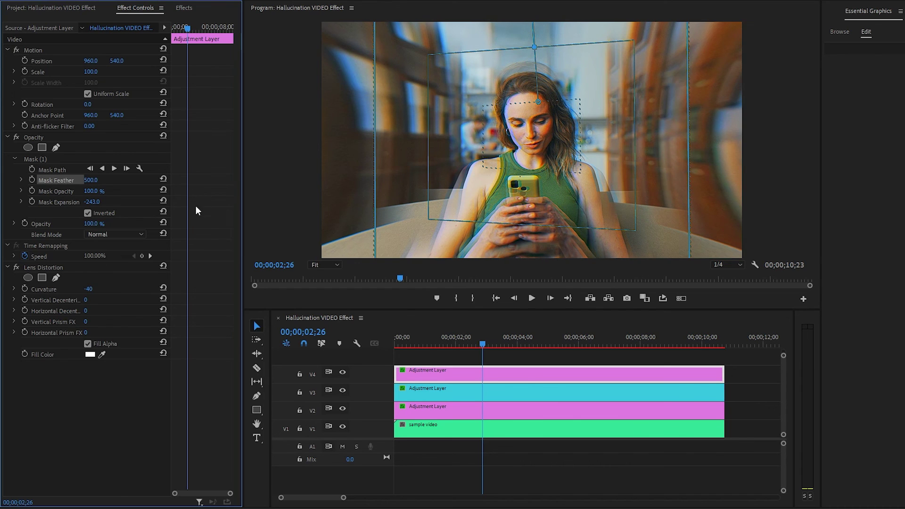
left_click(128, 399)
left_click_drag(482, 344, 388, 343)
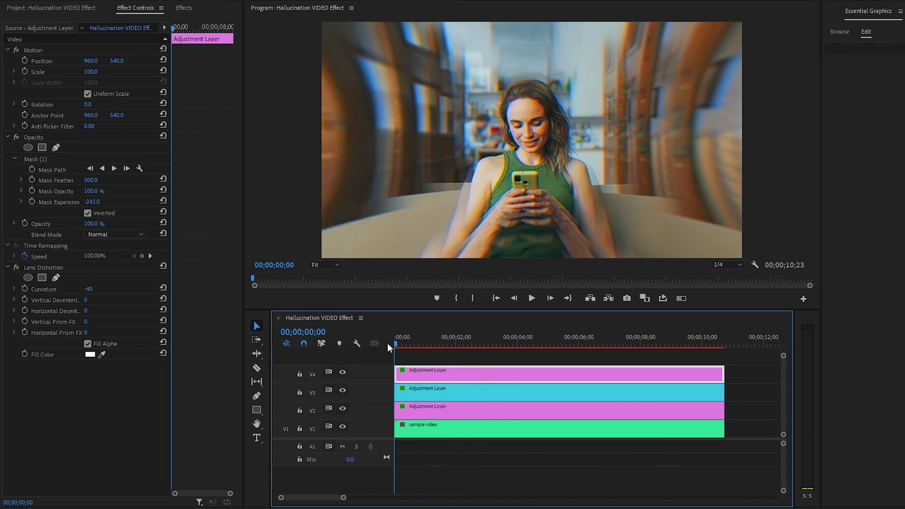
left_click(653, 363)
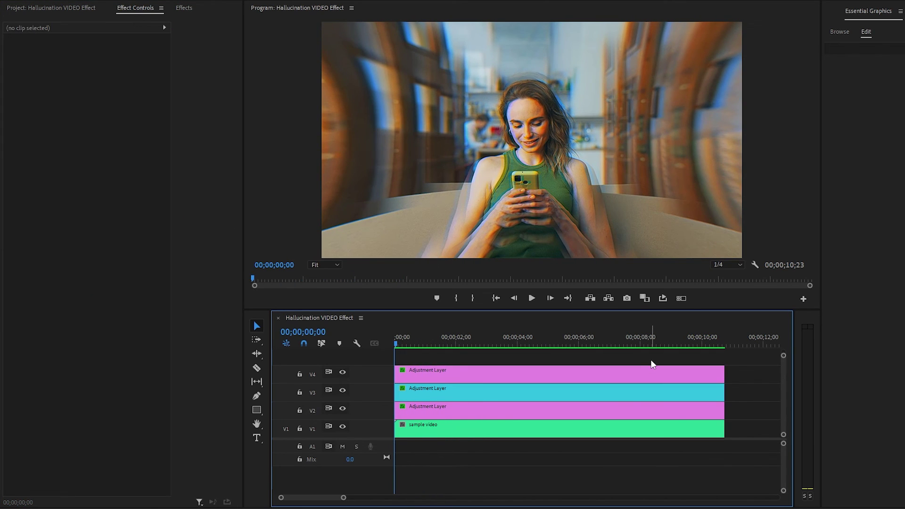
key("space")
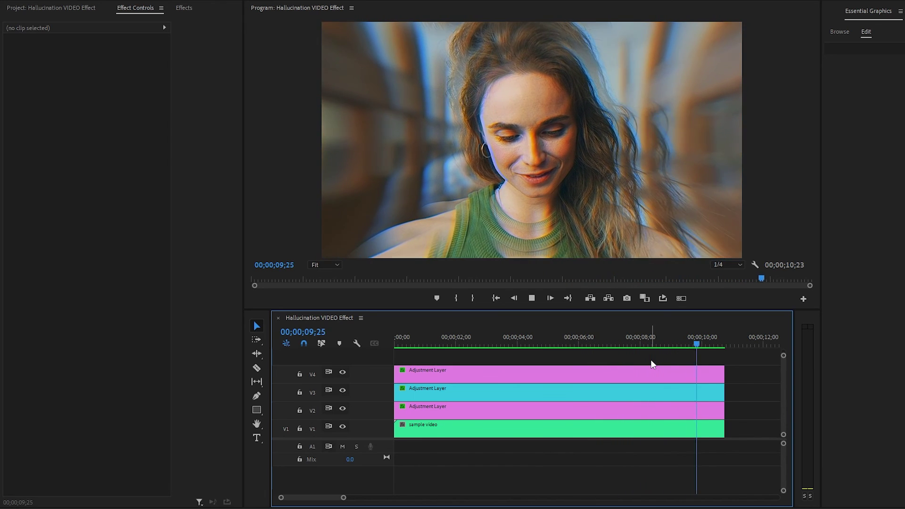
key("space")
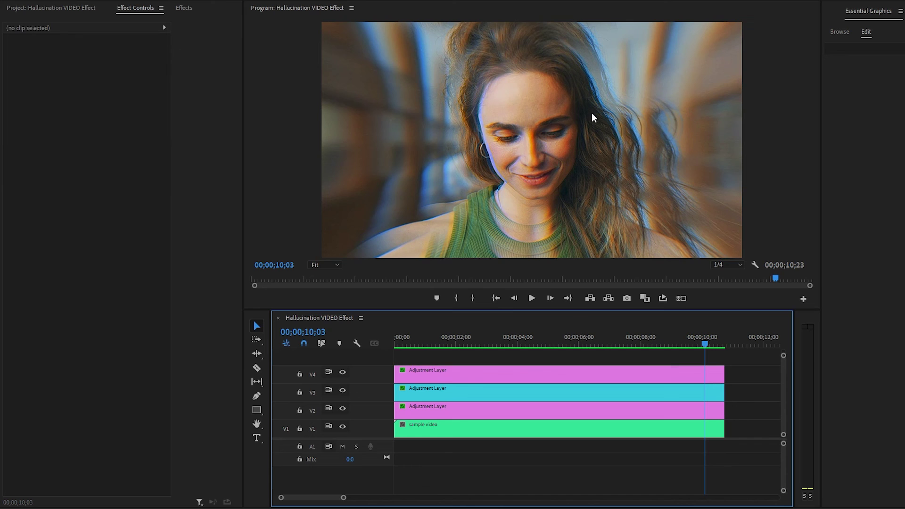